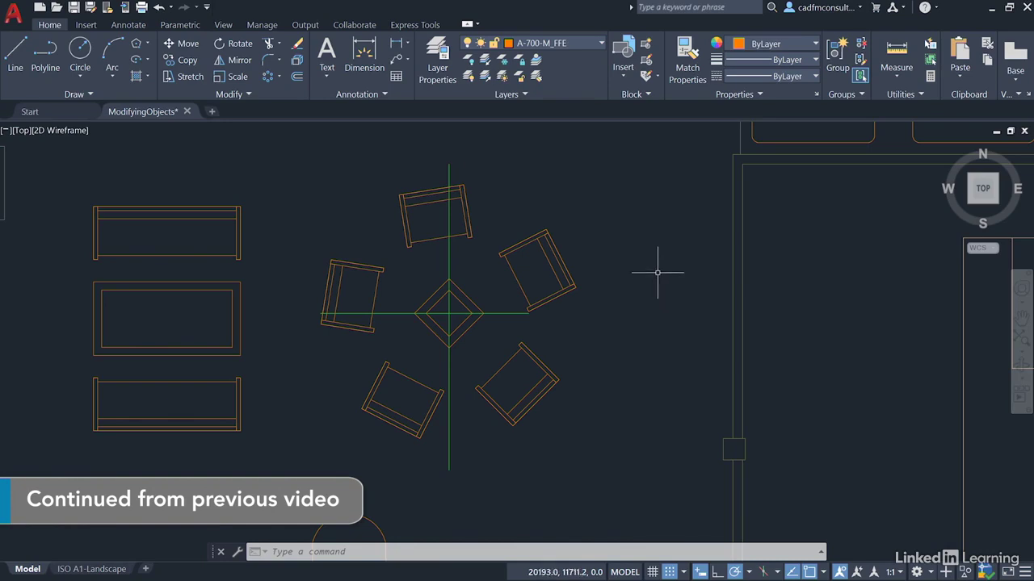
Zoom to extents to show the whole office floor plan
{"action": "middle_click", "coordinate": [616, 242]}
{"action": "middle_click", "coordinate": [616, 242]}
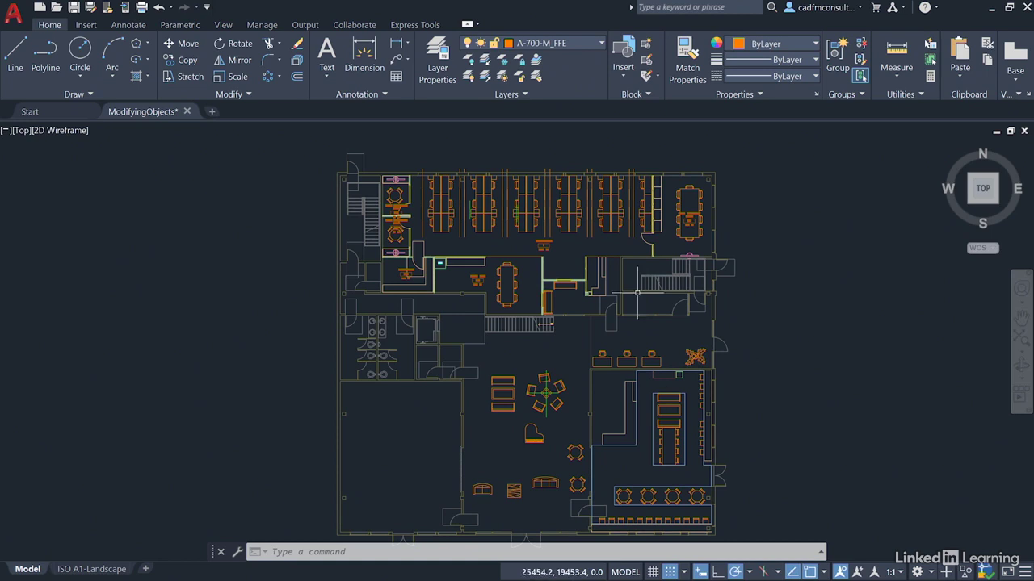
Zoom in and pan to frame the row of three desks, chairs and the plant
{"action": "scroll", "coordinate": [647, 335], "scroll_direction": "up", "scroll_amount": 2}
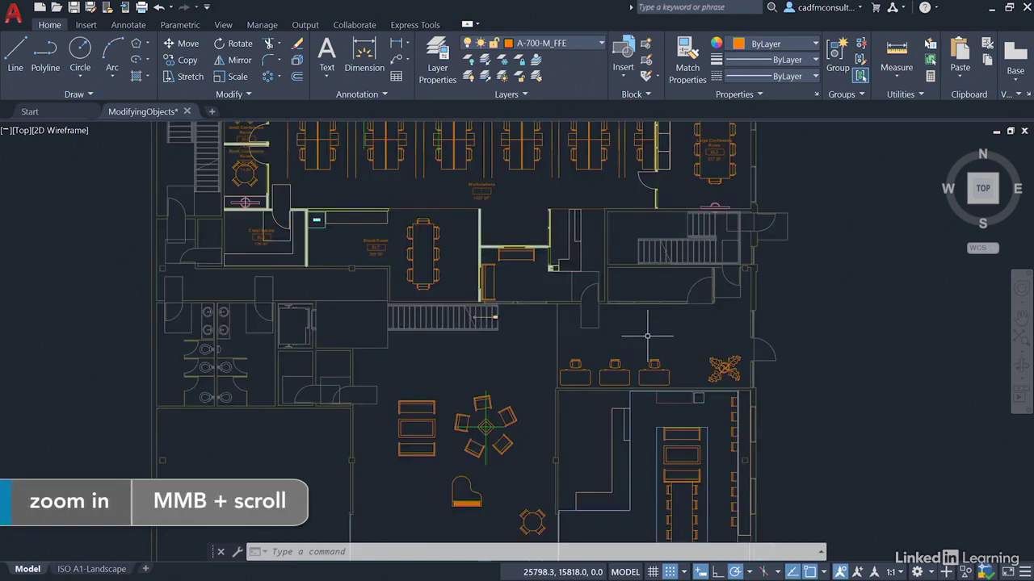
{"action": "scroll", "coordinate": [647, 335], "scroll_direction": "up", "scroll_amount": 4}
{"action": "mouse_move", "coordinate": [652, 336]}
{"action": "middle_mouse_down"}
{"action": "mouse_move", "coordinate": [709, 342]}
{"action": "mouse_move", "coordinate": [581, 329]}
{"action": "mouse_move", "coordinate": [622, 289]}
{"action": "middle_mouse_up"}
{"action": "scroll", "coordinate": [590, 334], "scroll_direction": "up", "scroll_amount": 3}
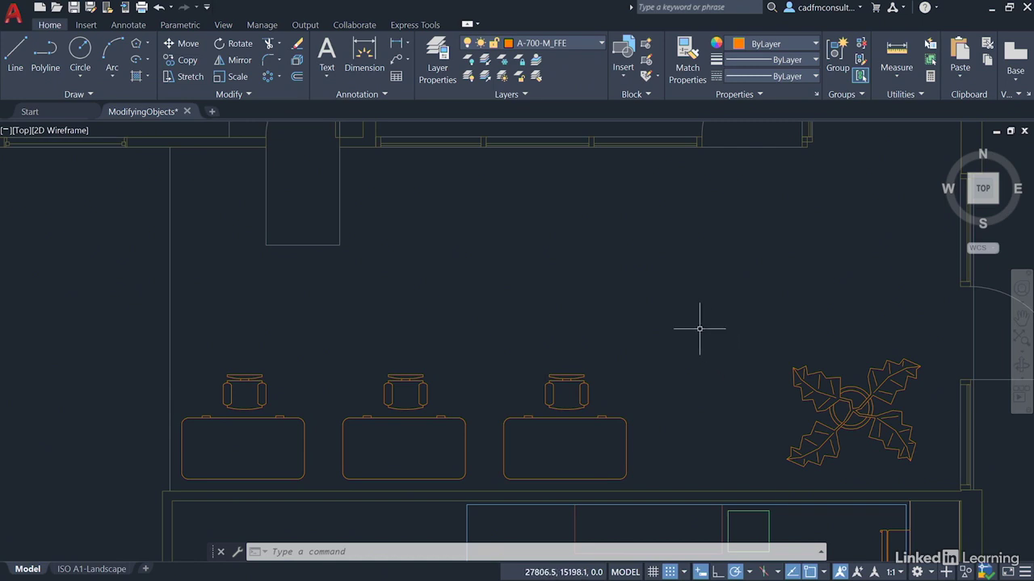
Make A-200-M_WALL_INT current and draw a 2500-long vertical line up from the lower wall between the middle and right desks
{"action": "left_click", "coordinate": [537, 61]}
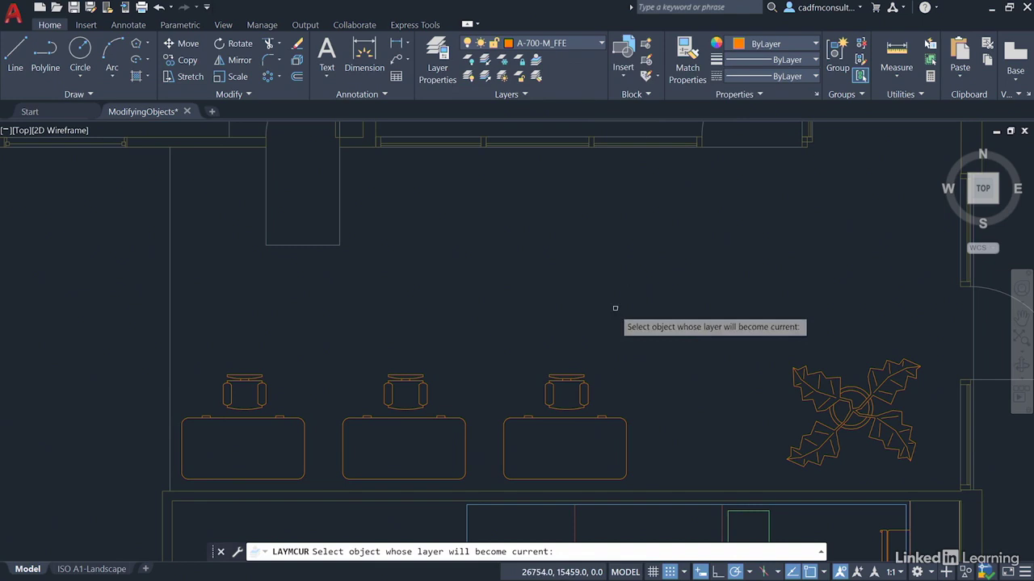
{"action": "left_click", "coordinate": [488, 490]}
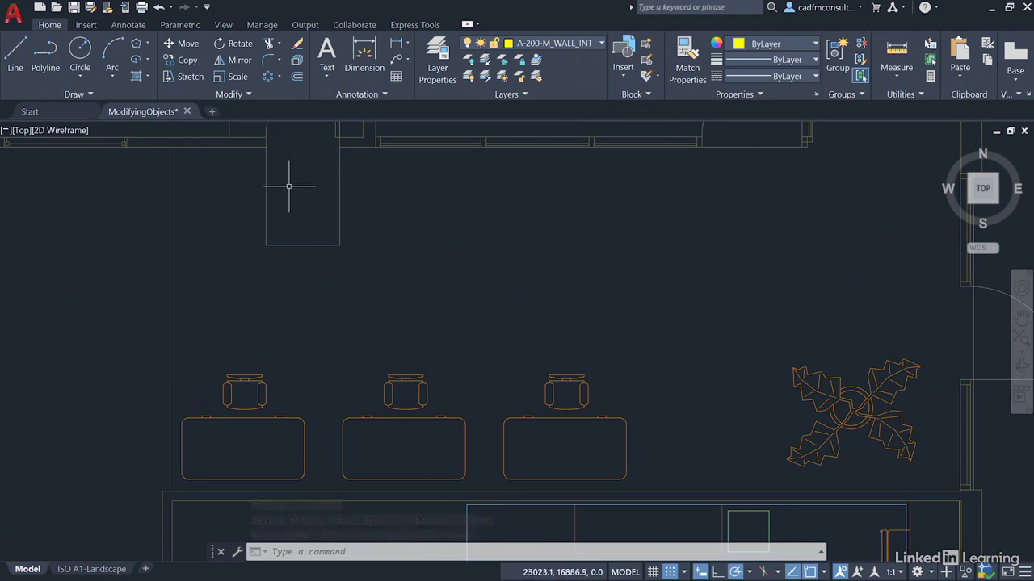
{"action": "left_click", "coordinate": [15, 52]}
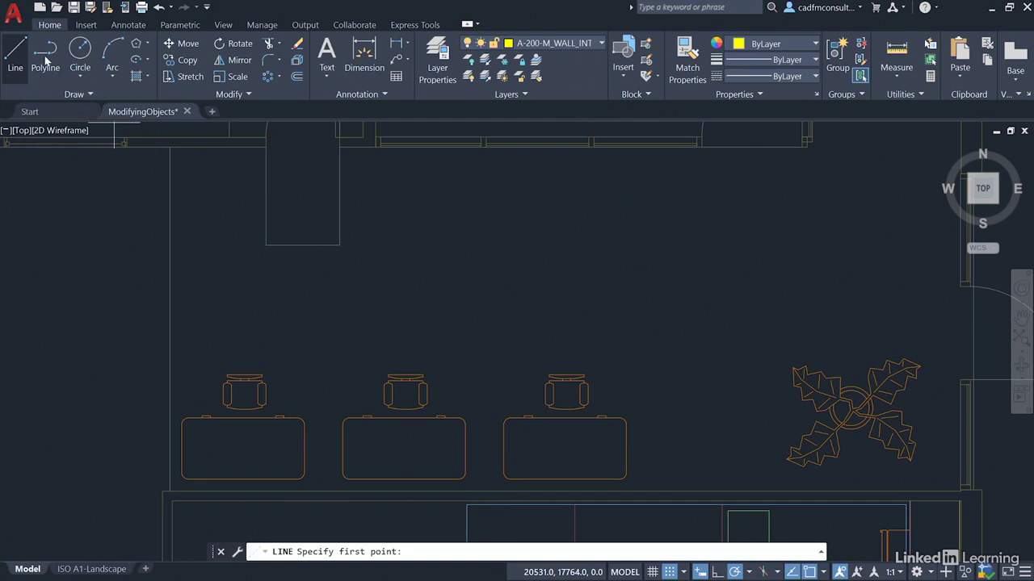
{"action": "right_click", "coordinate": [482, 304], "text": "shift"}
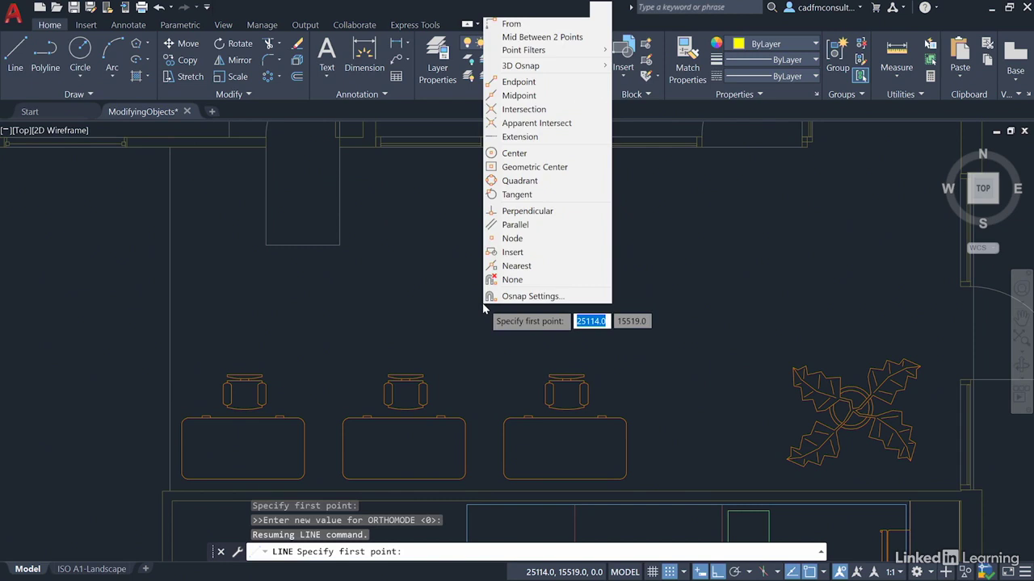
{"action": "left_click", "coordinate": [518, 267]}
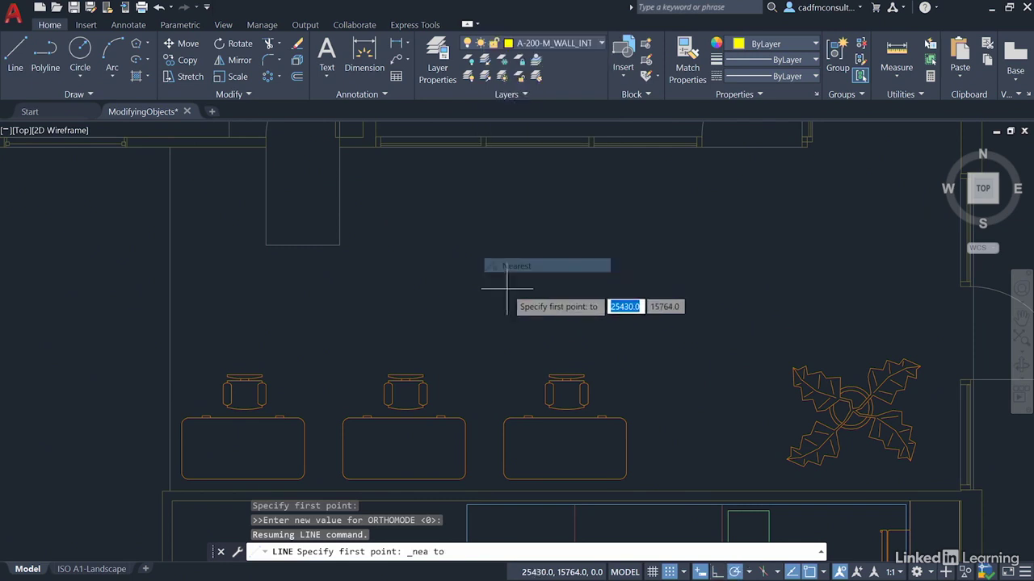
{"action": "left_click", "coordinate": [478, 490]}
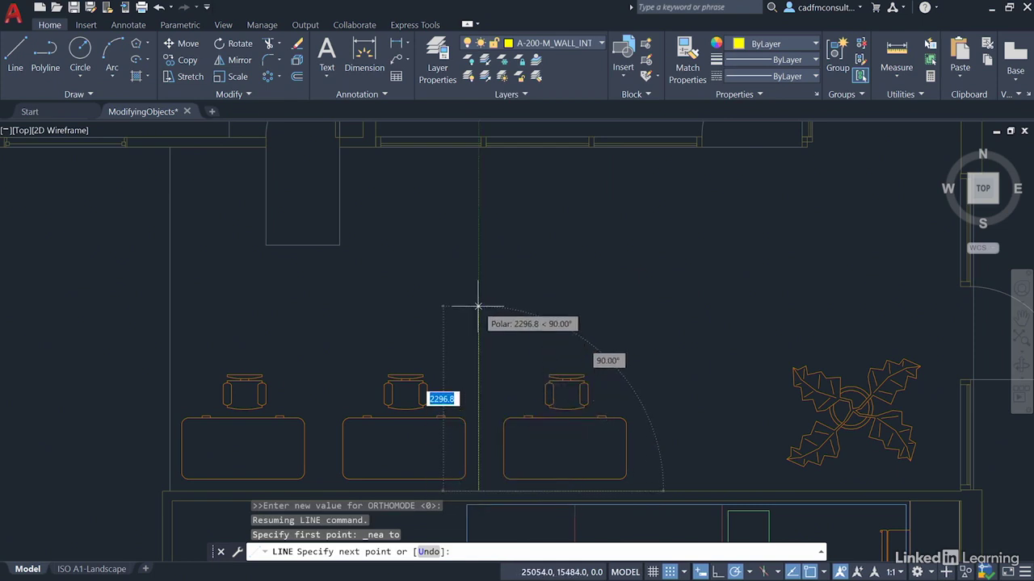
{"action": "type", "text": "2"}
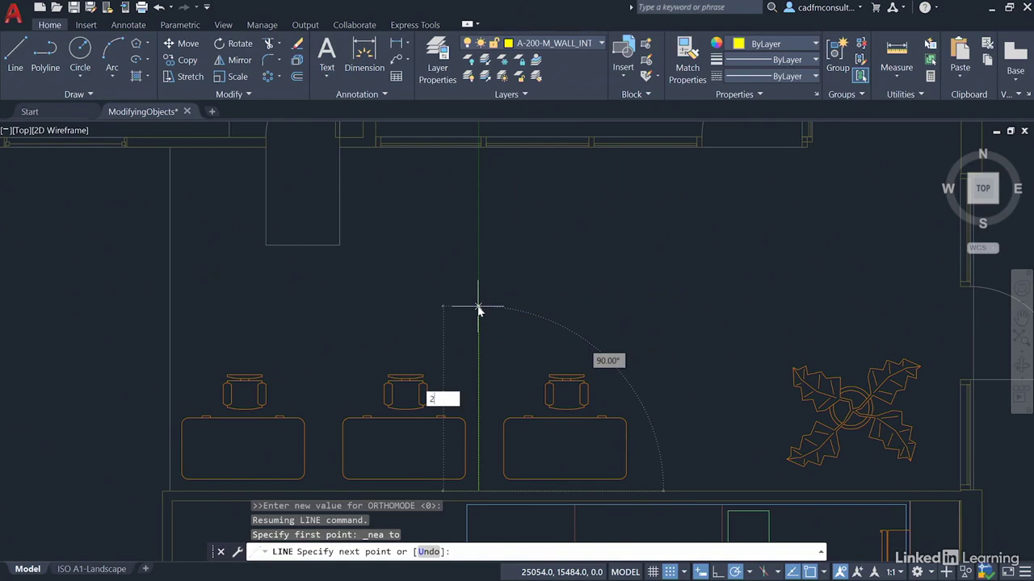
{"action": "type", "text": "500"}
{"action": "key", "text": "Return"}
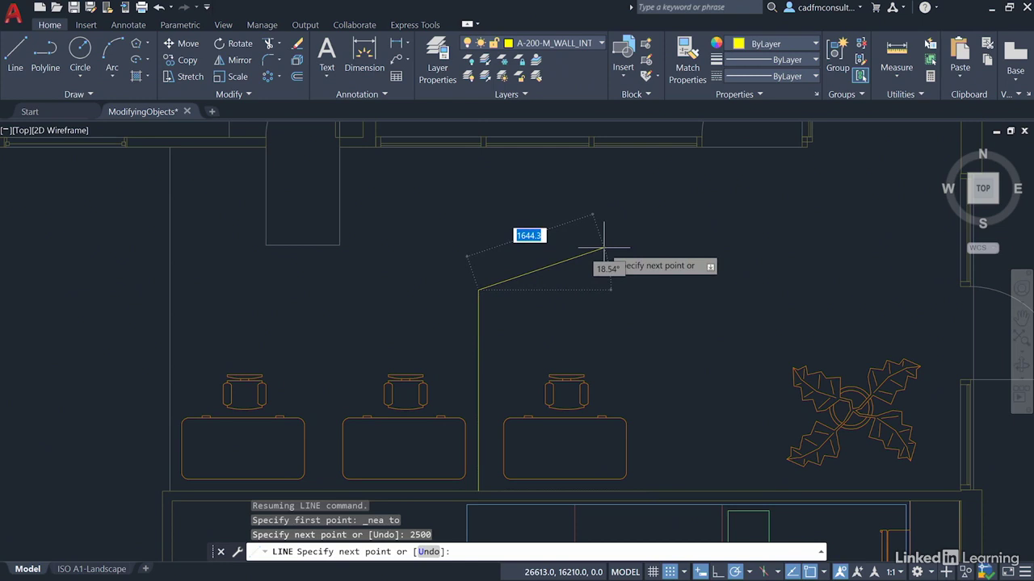
{"action": "key", "text": "Return"}
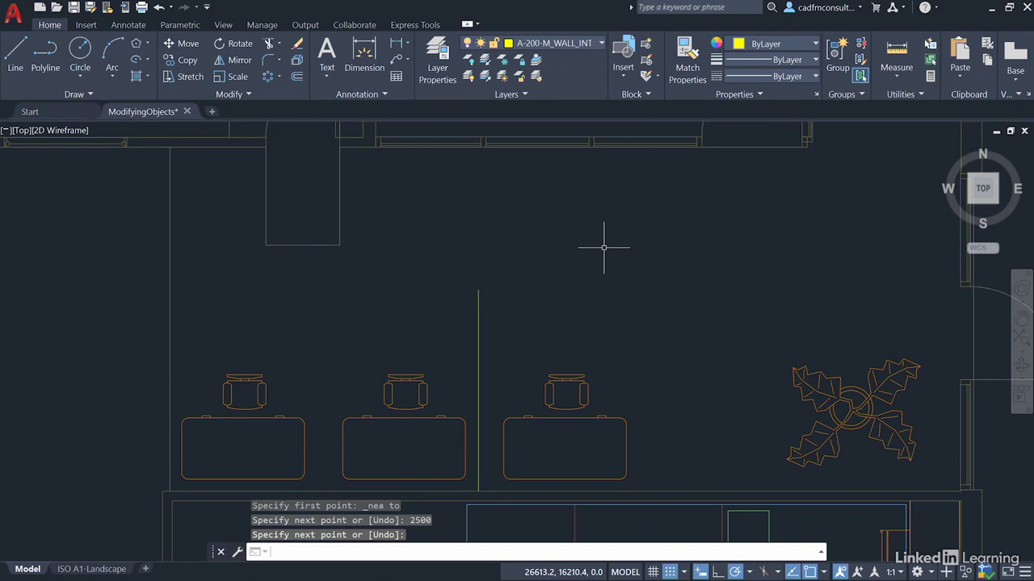
Match the new partition line's properties to the existing lower interior wall line
{"action": "left_click", "coordinate": [683, 78]}
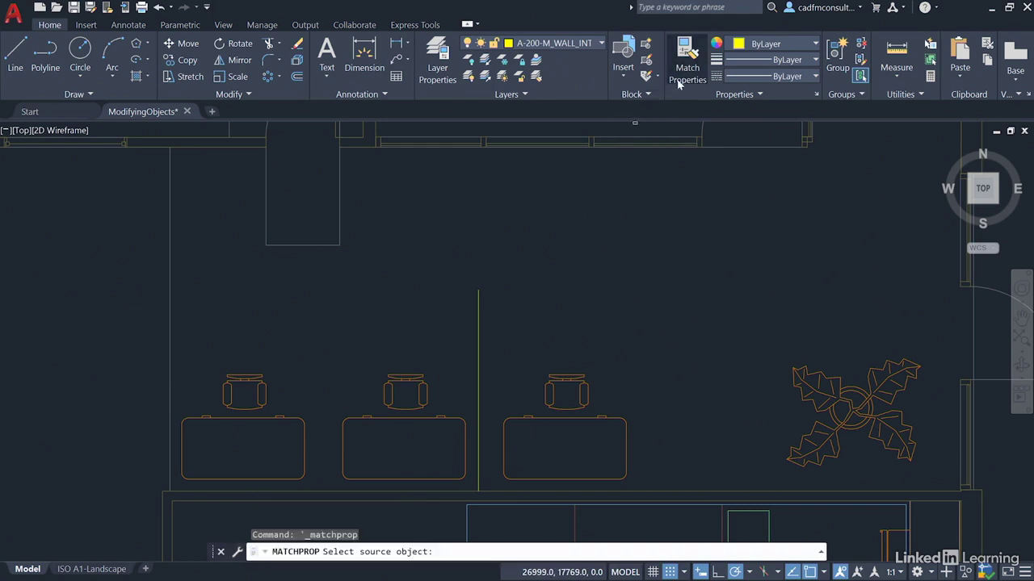
{"action": "left_click", "coordinate": [502, 491]}
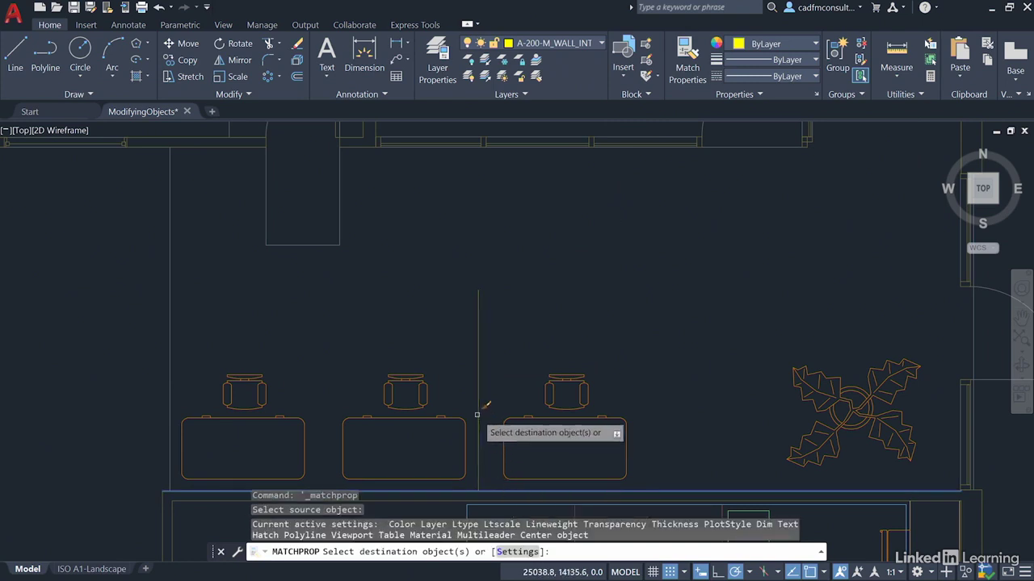
{"action": "key", "text": "Return"}
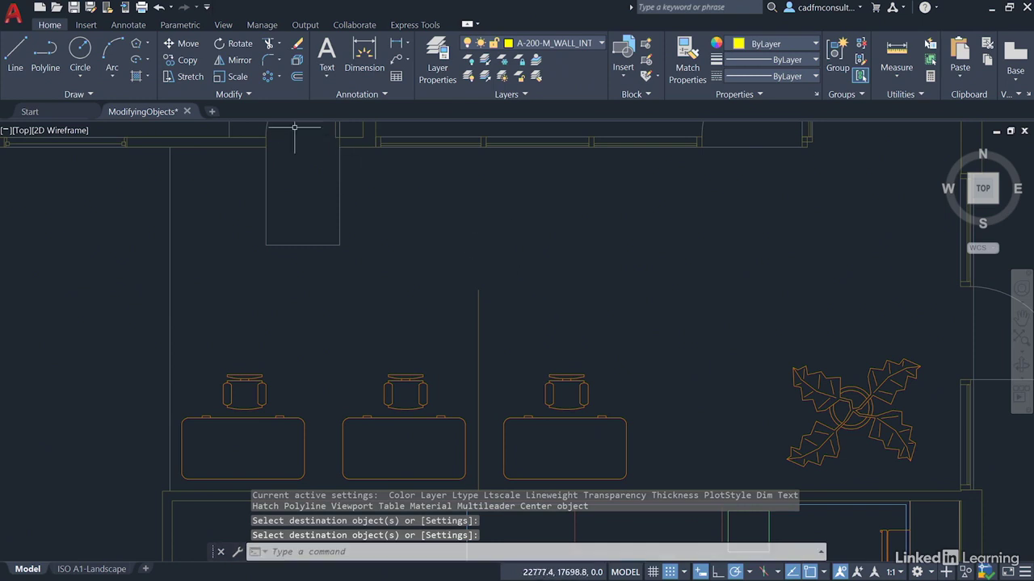
Offset the vertical partition line 120 units to its right
{"action": "left_click", "coordinate": [298, 78]}
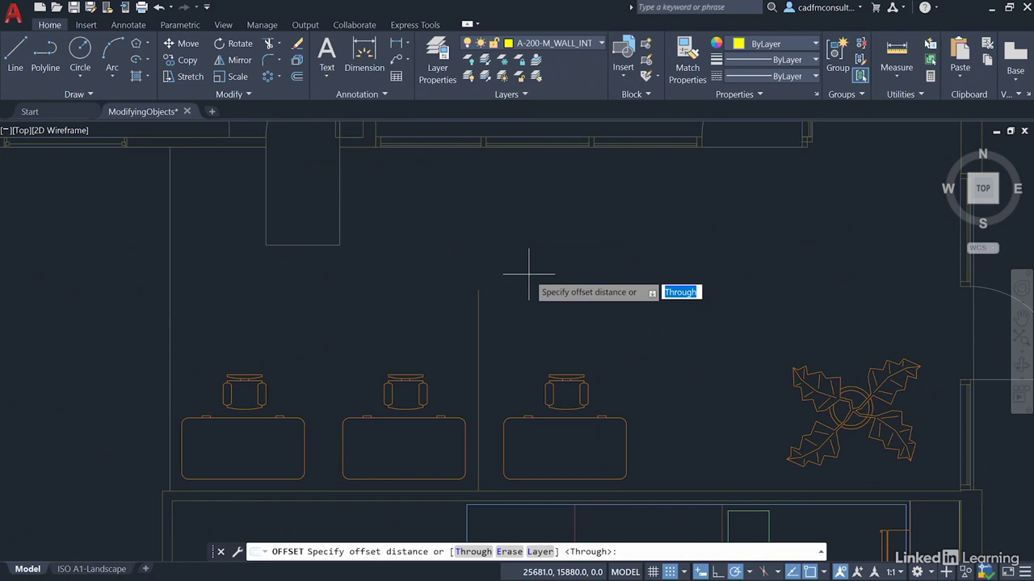
{"action": "type", "text": "12"}
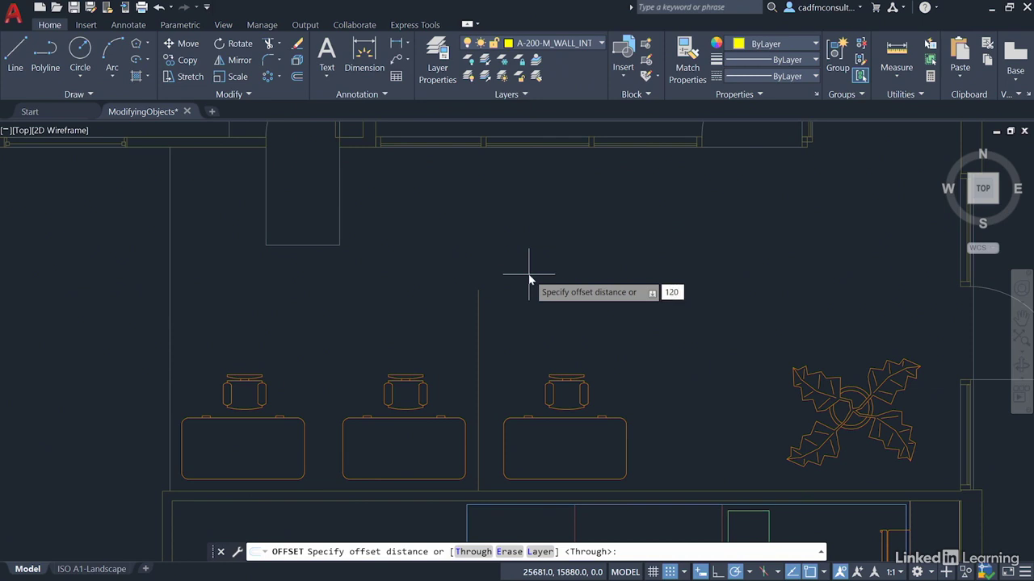
{"action": "type", "text": "0"}
{"action": "key", "text": "Return"}
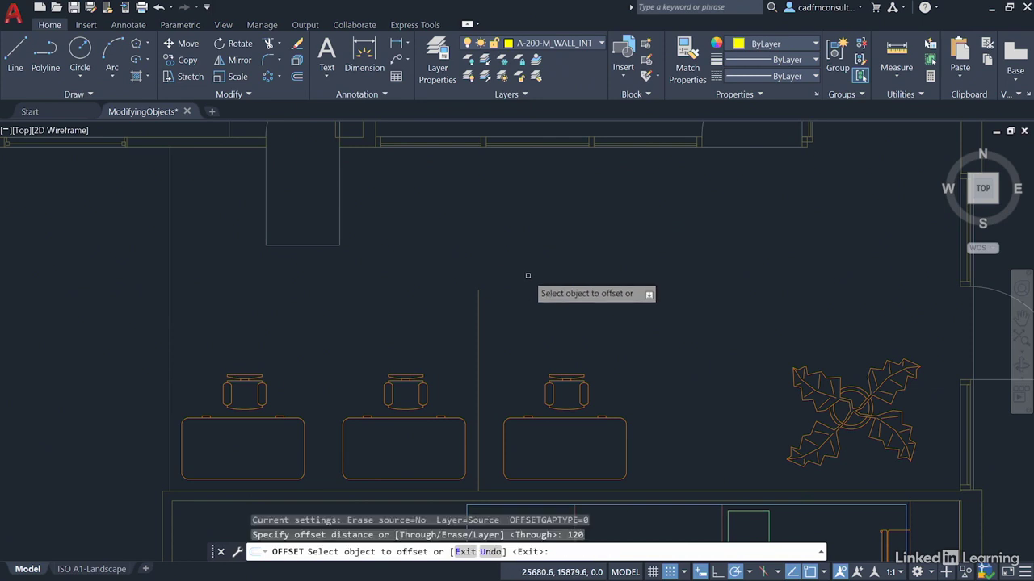
{"action": "left_click", "coordinate": [478, 332]}
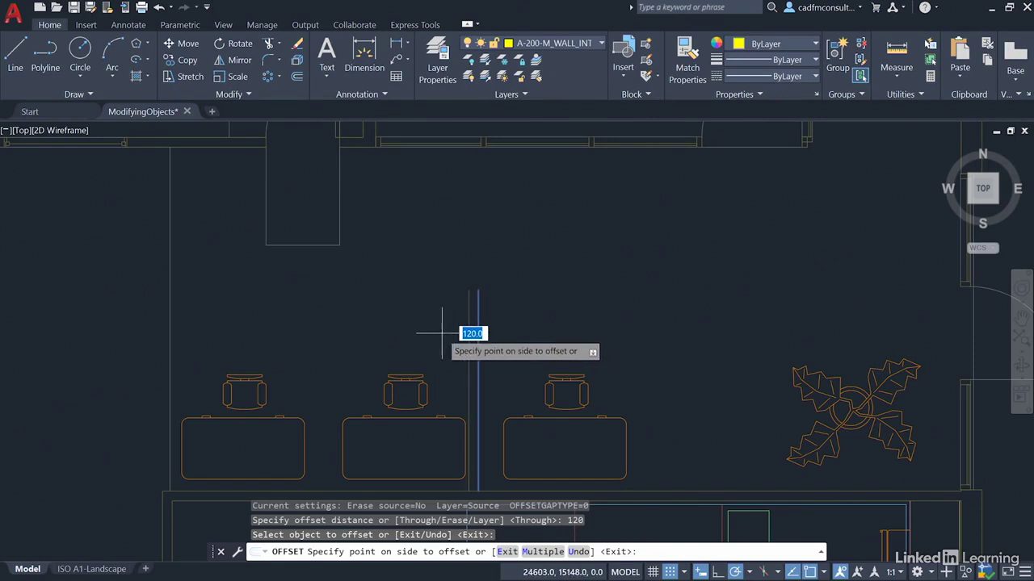
{"action": "left_click", "coordinate": [524, 333]}
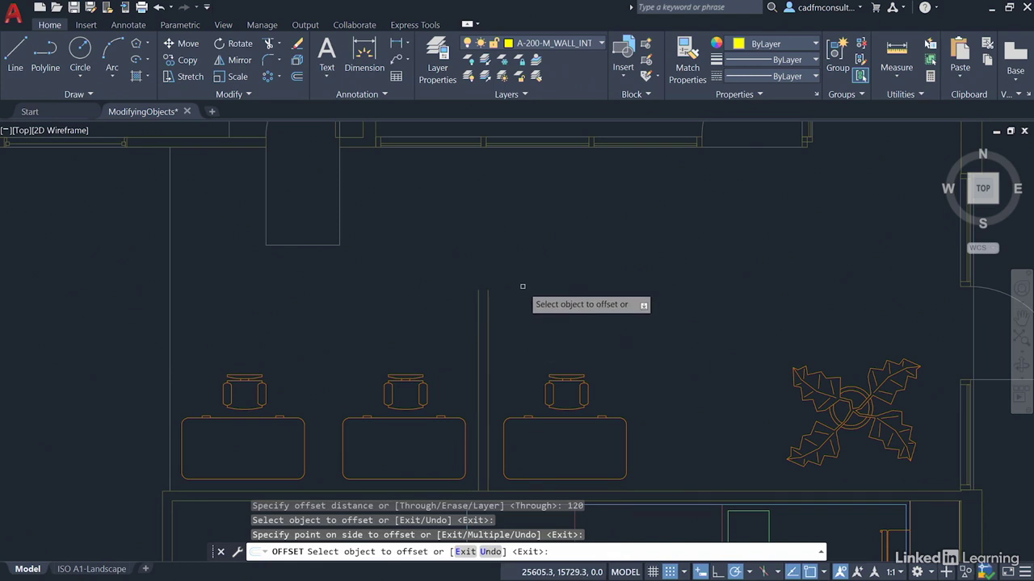
{"action": "key", "text": "Return"}
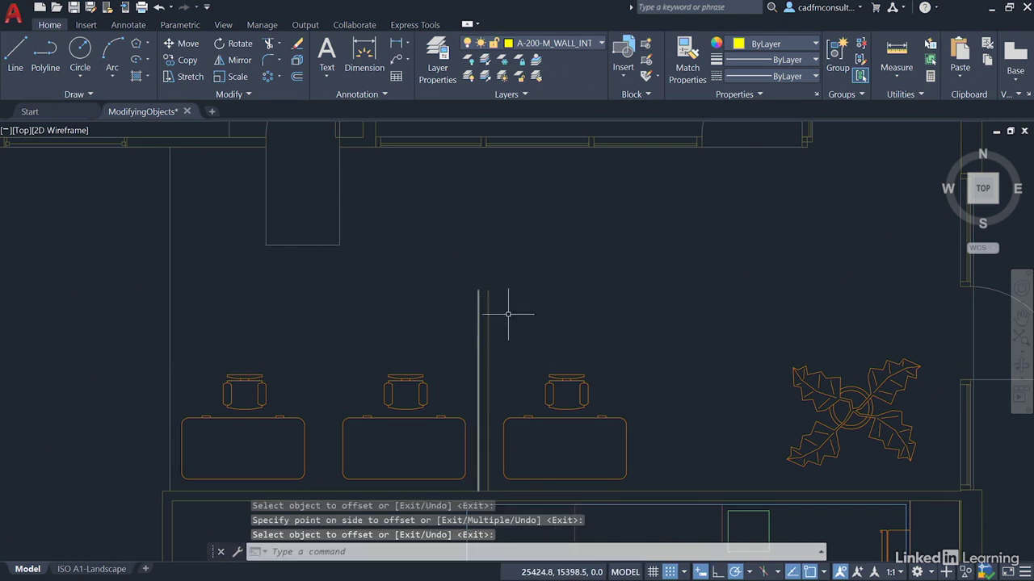
Draw a short cap line joining the top ends of the two wall lines
{"action": "left_click", "coordinate": [15, 50]}
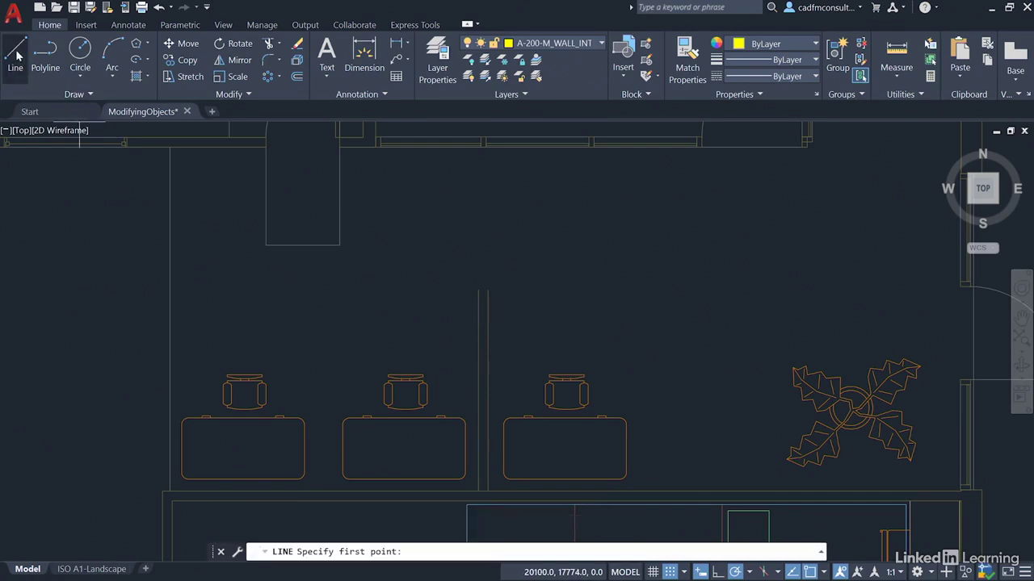
{"action": "left_click", "coordinate": [478, 289]}
{"action": "left_click", "coordinate": [488, 290]}
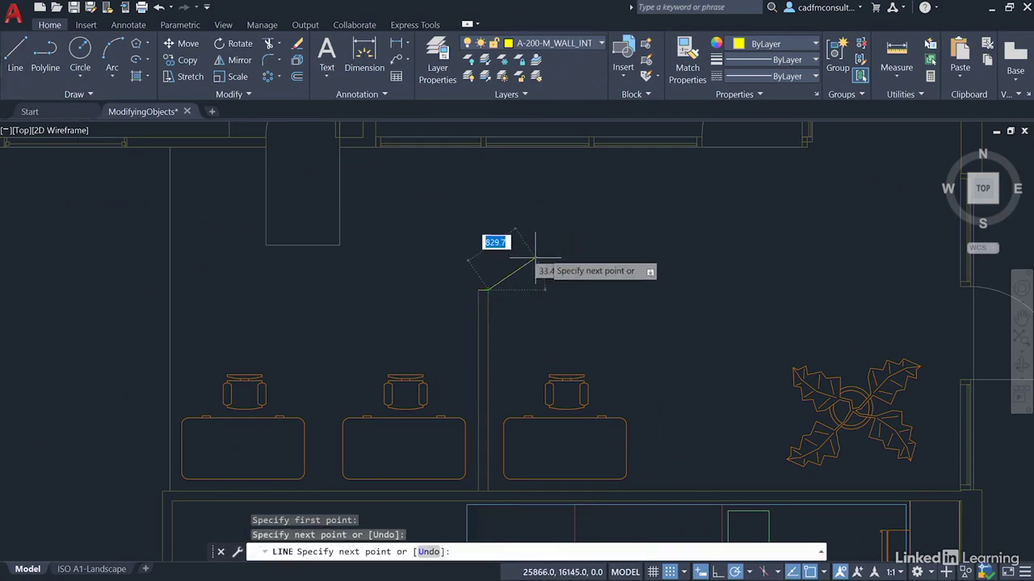
{"action": "key", "text": "Return"}
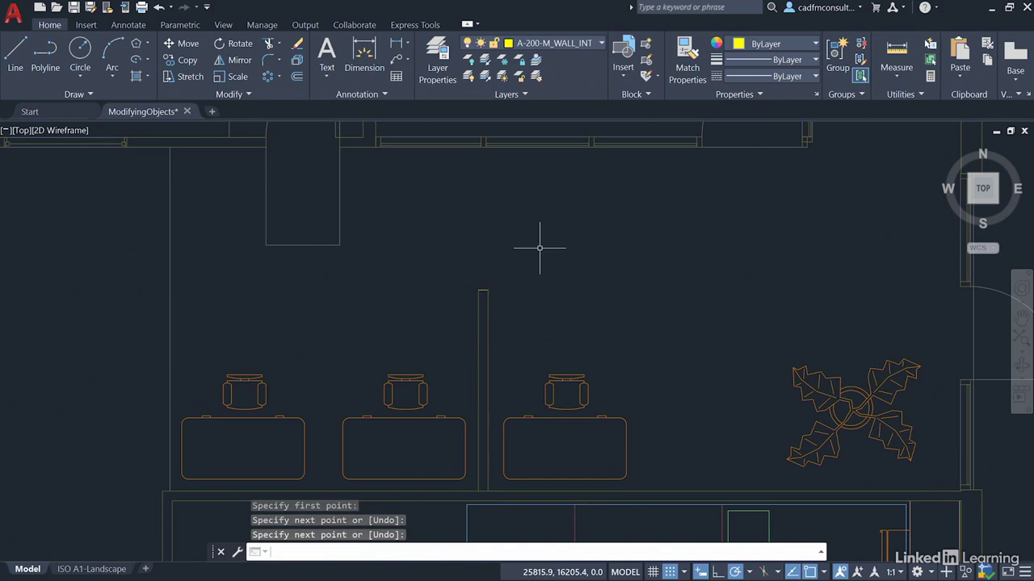
Match the wall line's properties onto the new lines so the whole partition is styled as interior wall
{"action": "left_click", "coordinate": [687, 63]}
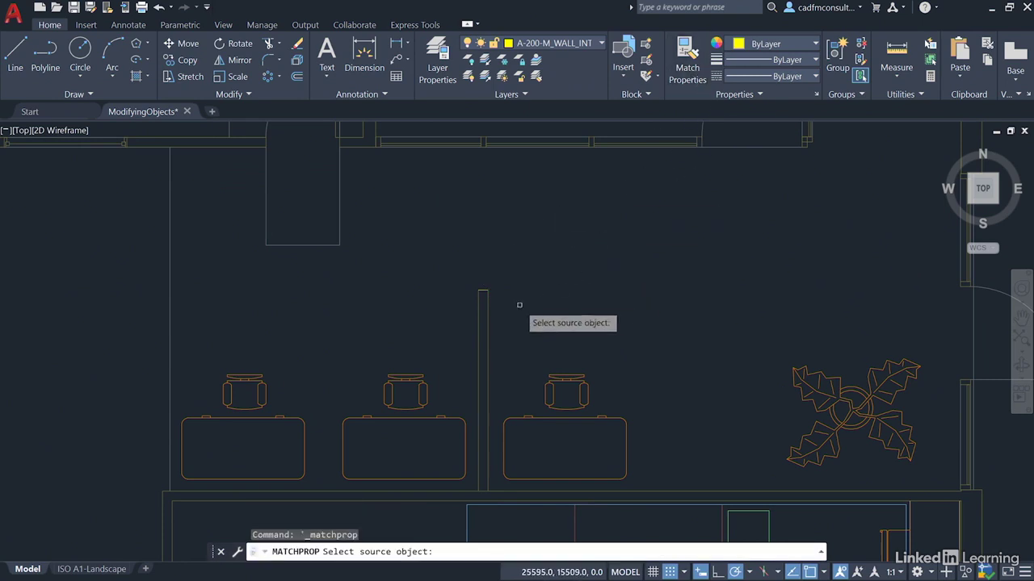
{"action": "left_click", "coordinate": [484, 297]}
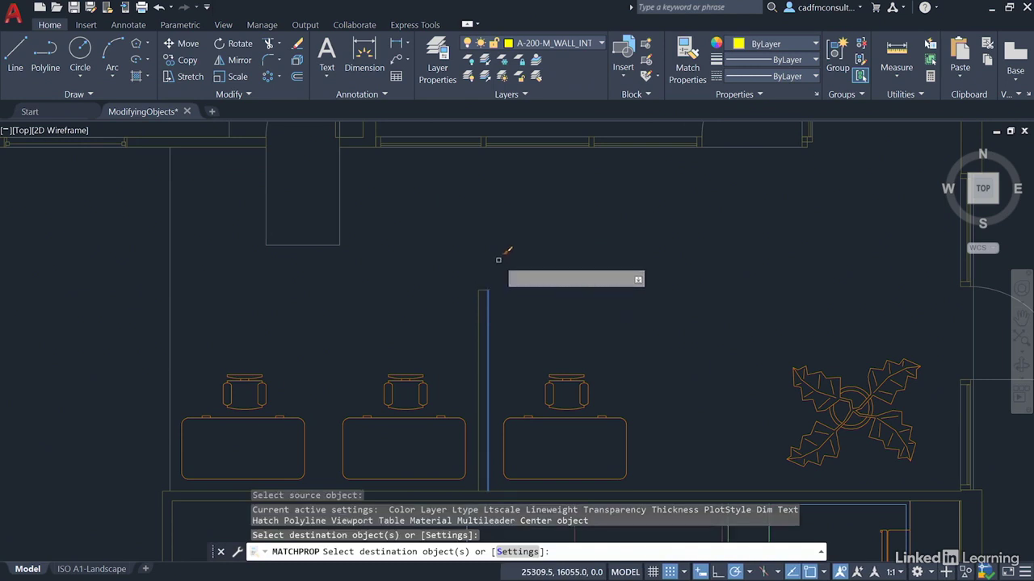
{"action": "key", "text": "Return"}
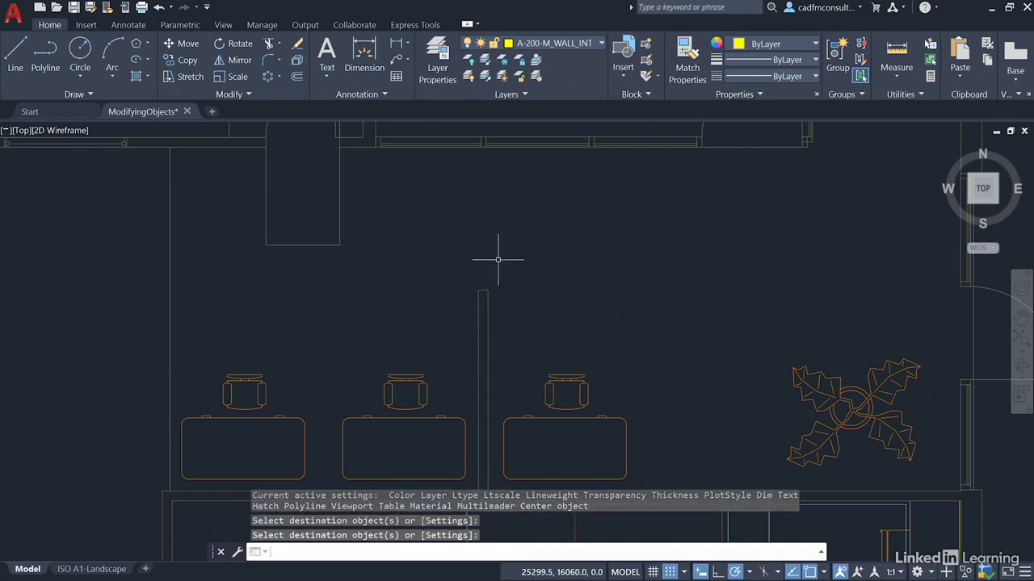
{"action": "middle_click_drag", "start_coordinate": [521, 350], "coordinate": [512, 232]}
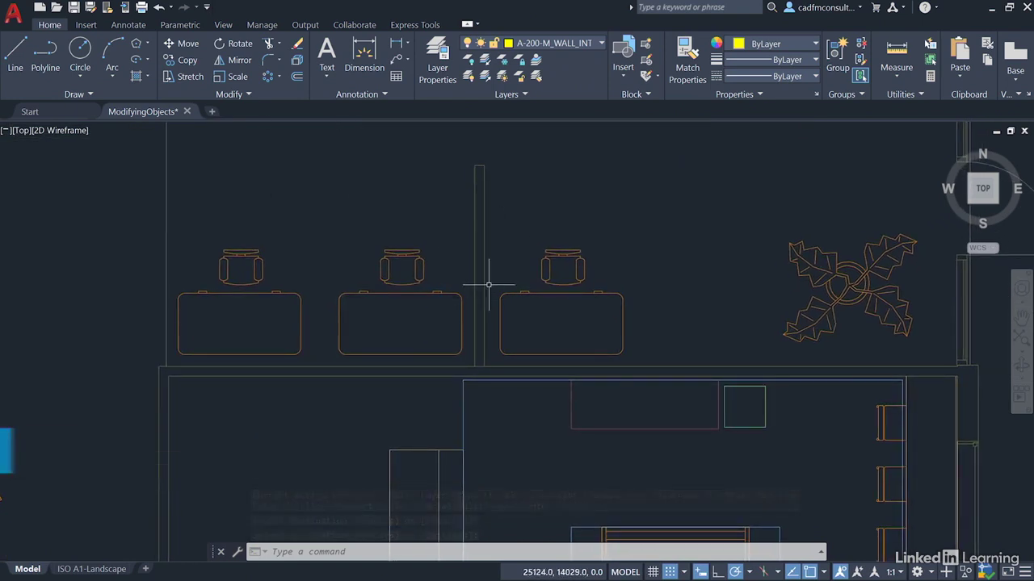
Delete the chair and desk to the right of the new partition wall
{"action": "left_click", "coordinate": [554, 262]}
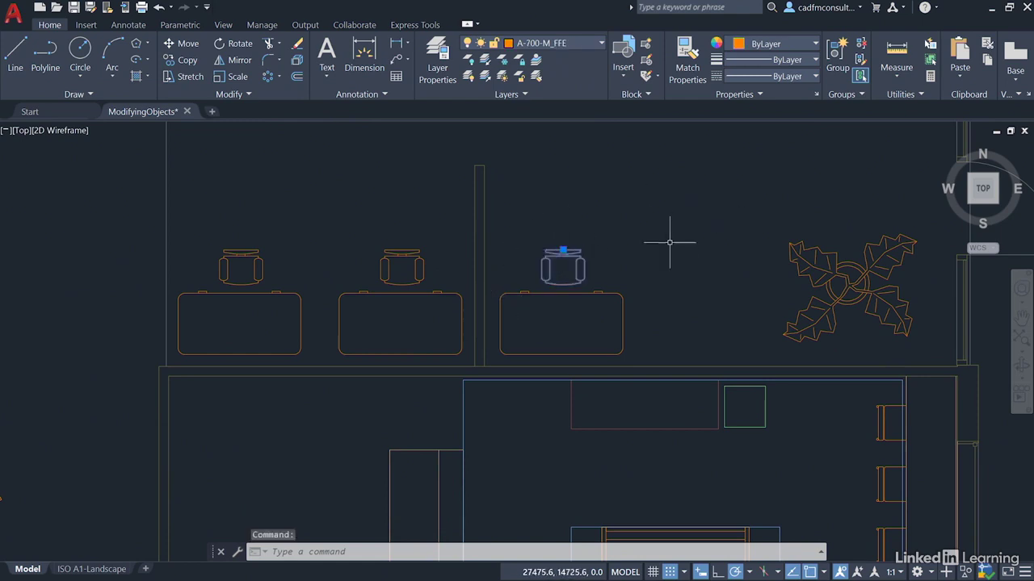
{"action": "key", "text": "Delete"}
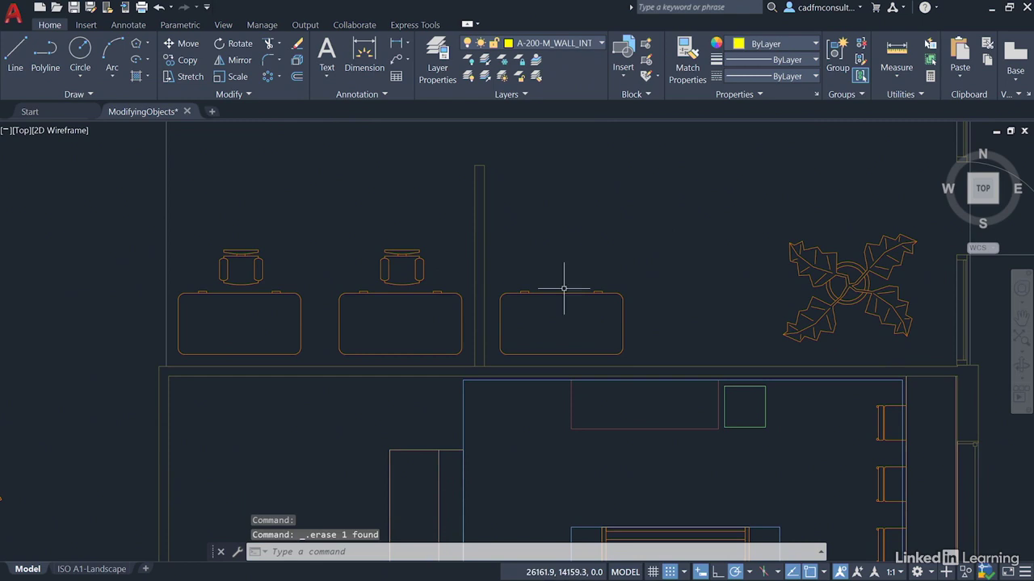
{"action": "left_click", "coordinate": [565, 287]}
{"action": "key", "text": "Delete"}
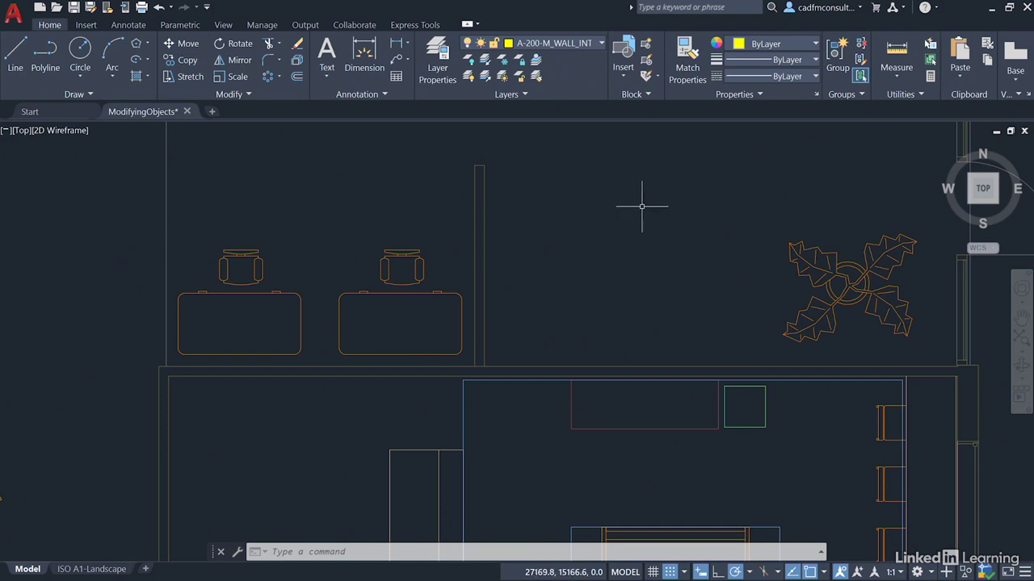
Mirror the middle desk and chair across the wall's vertical centreline, keeping the originals
{"action": "left_click", "coordinate": [404, 255]}
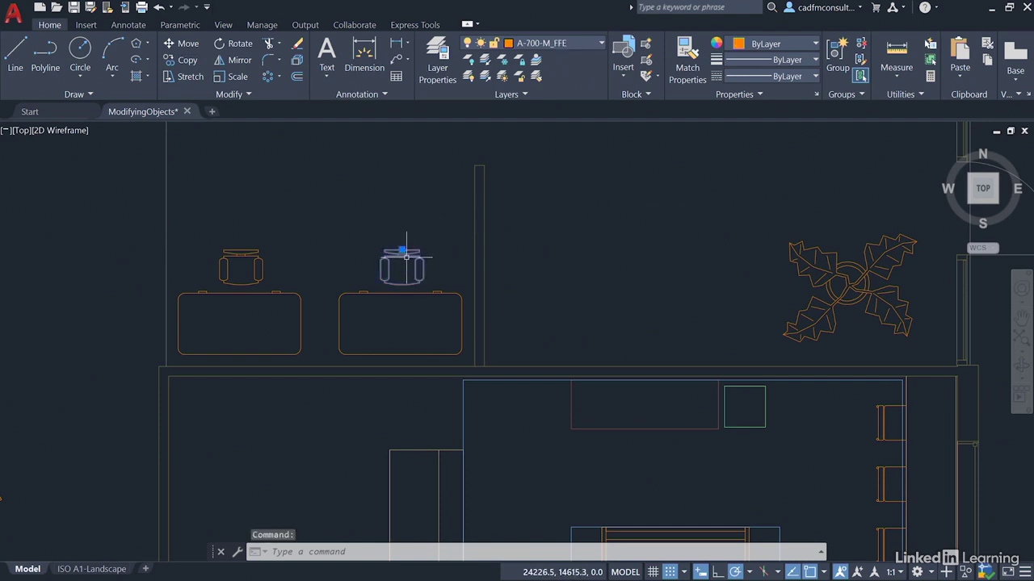
{"action": "left_click", "coordinate": [408, 291]}
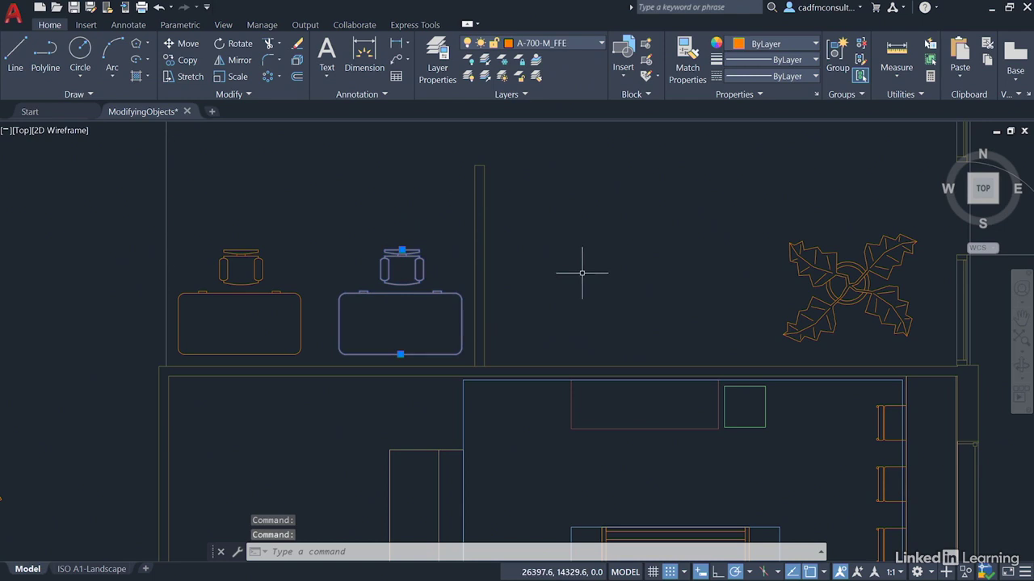
{"action": "left_click", "coordinate": [234, 60]}
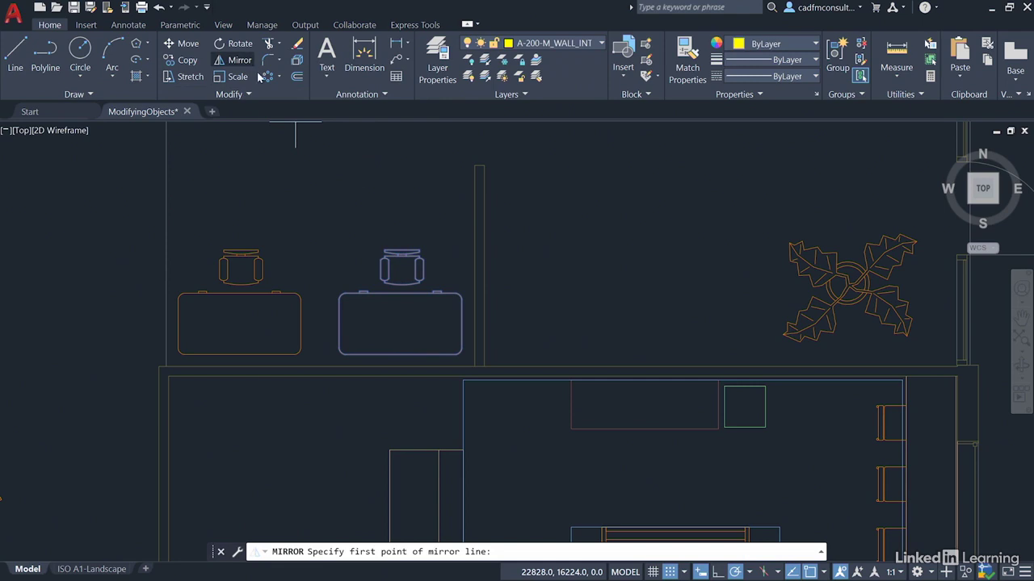
{"action": "left_click", "coordinate": [479, 165]}
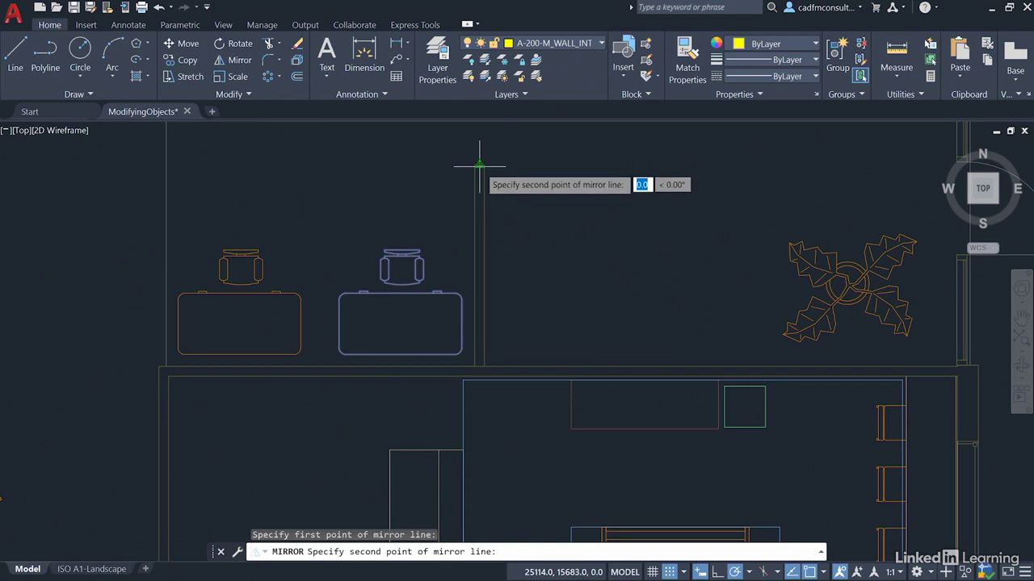
{"action": "left_click", "coordinate": [480, 322]}
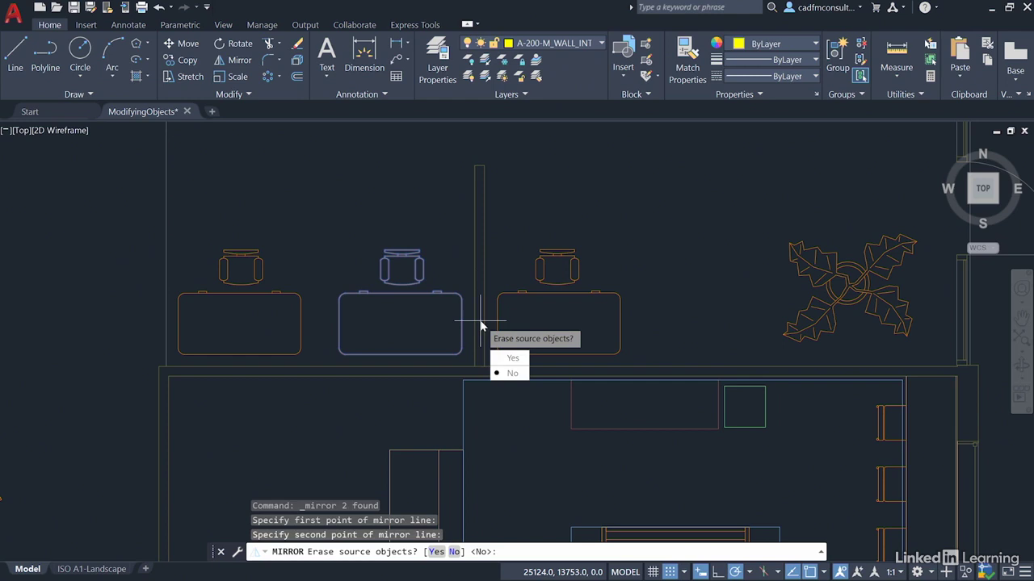
{"action": "left_click", "coordinate": [512, 373]}
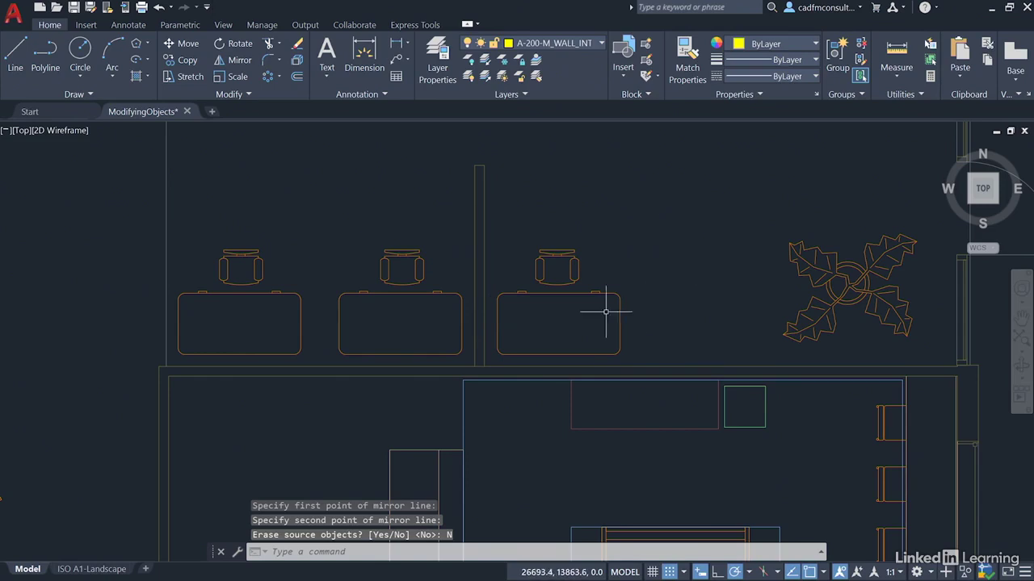